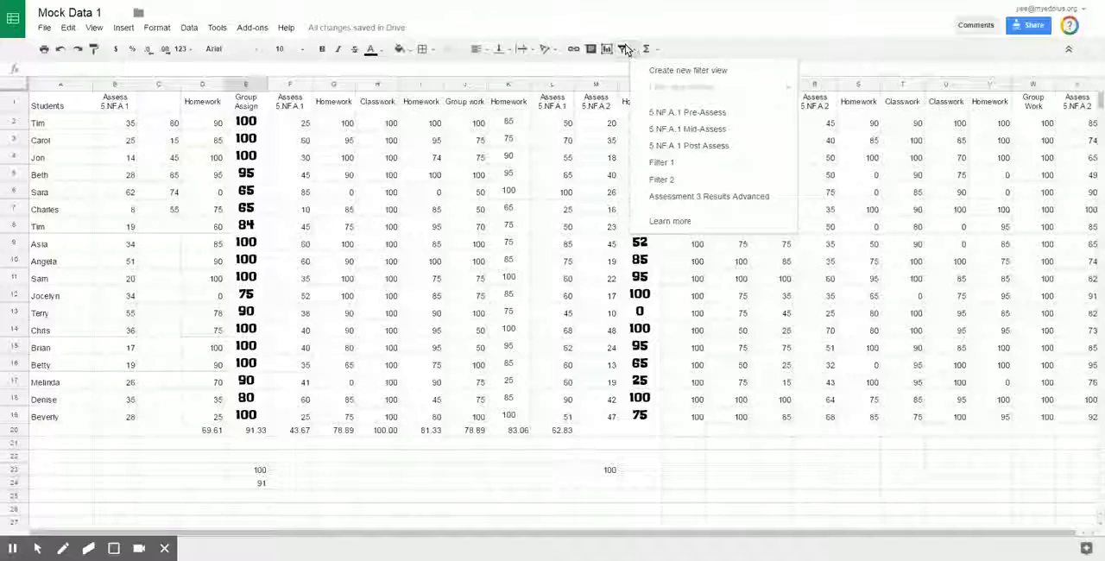
left_click(664, 25)
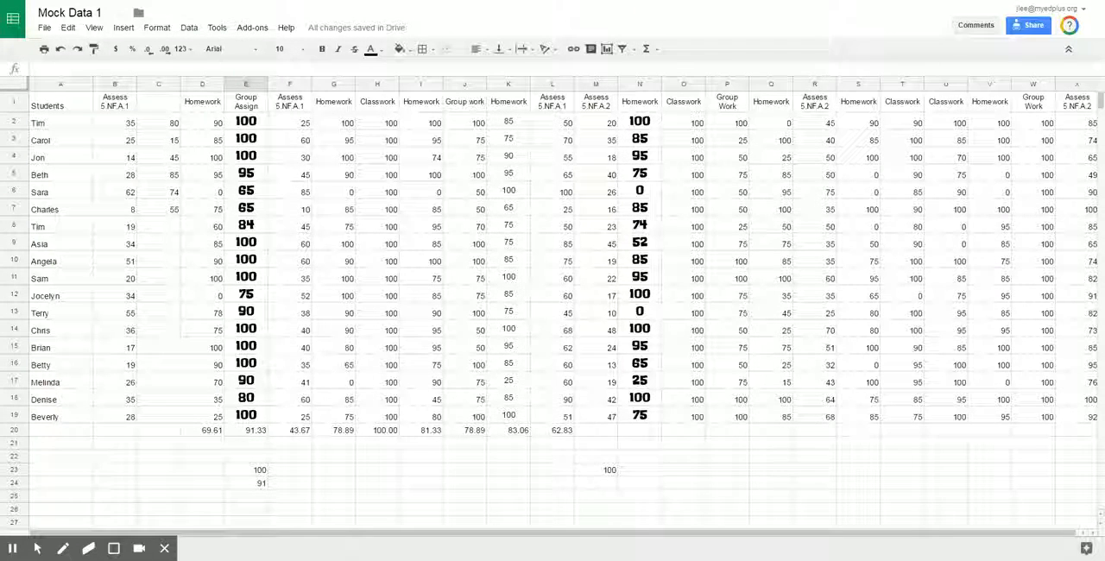
key("ctrl+minus")
key("ctrl+minus")
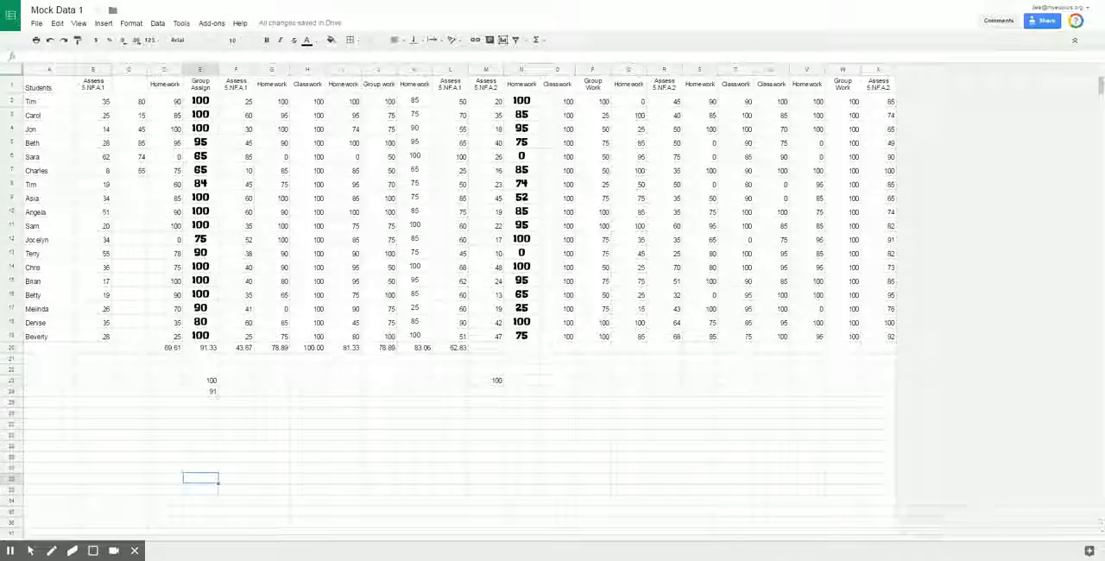
key("ctrl+plus")
key("ctrl+plus")
key("ctrl+plus")
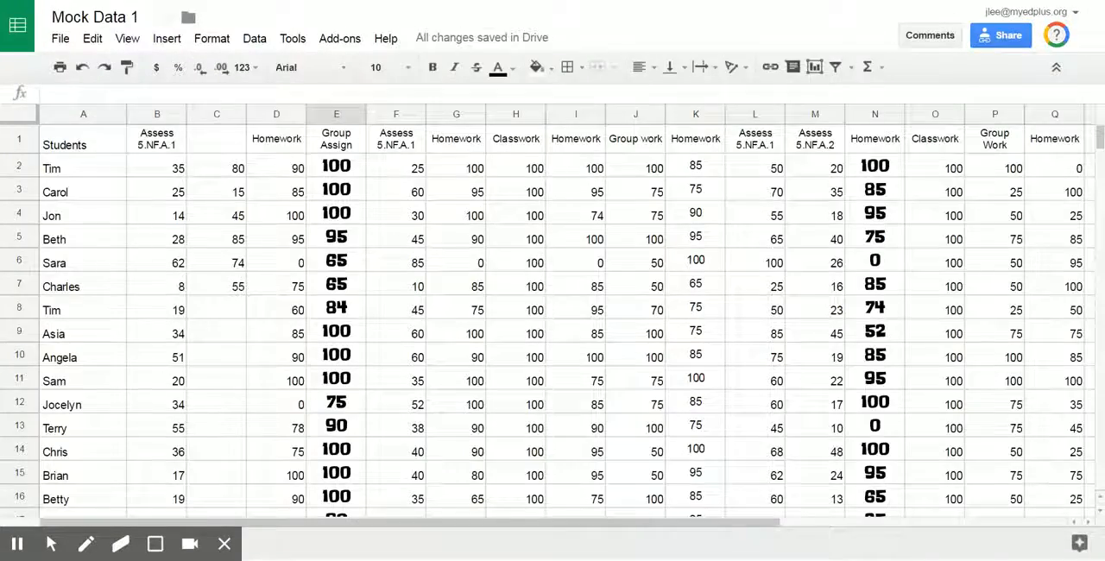
key("ctrl+plus")
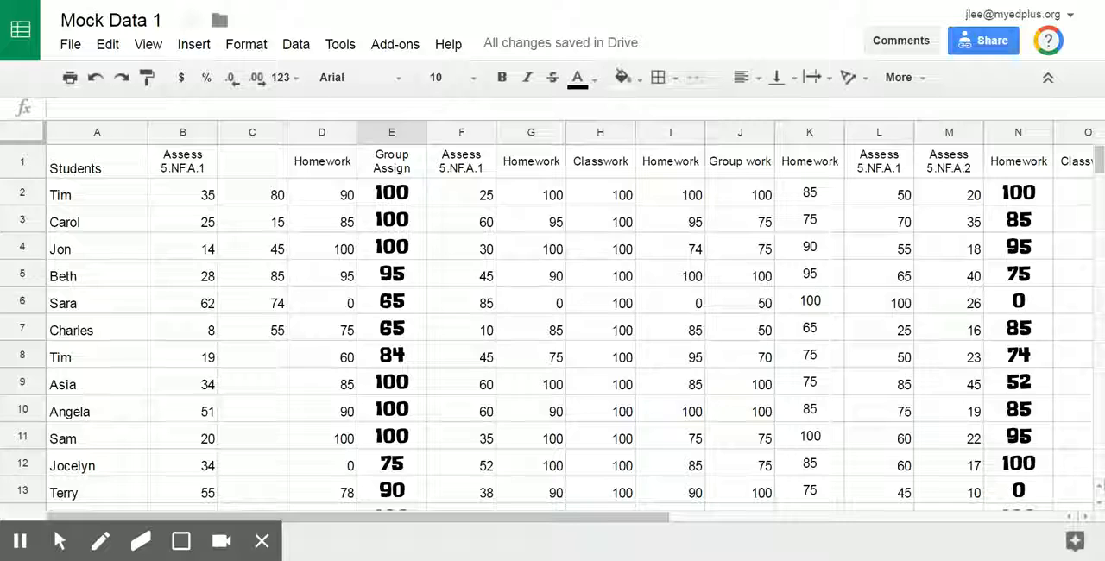
left_click(917, 79)
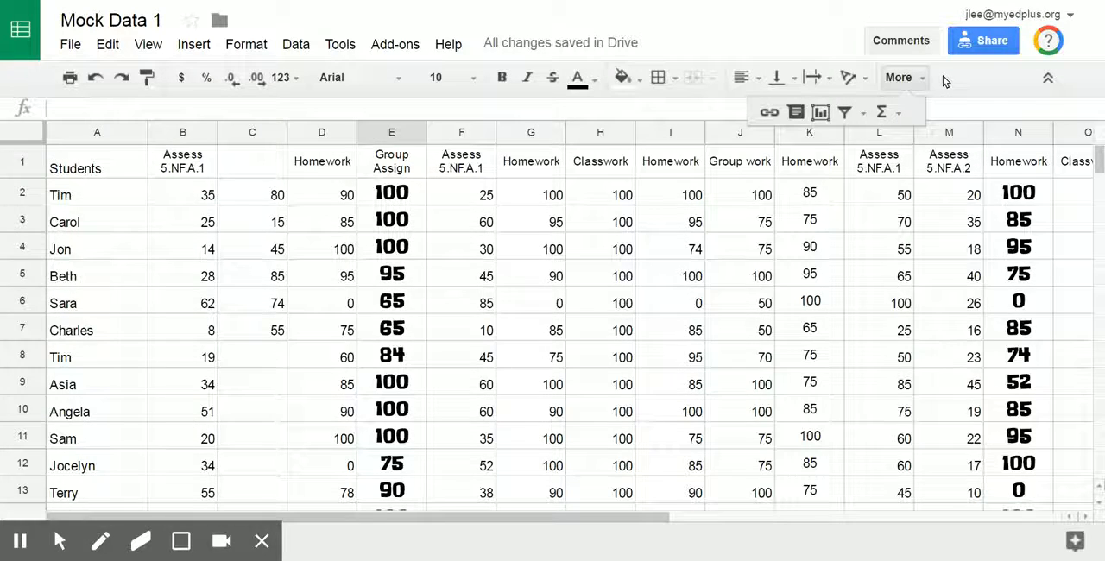
key("ctrl+minus")
key("ctrl+minus")
key("ctrl+minus")
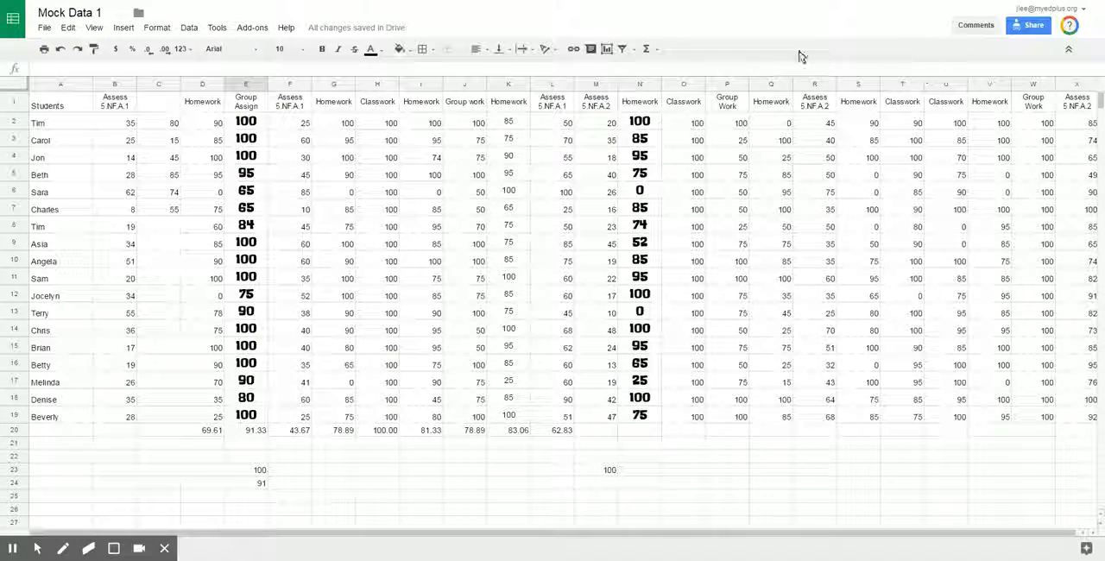
left_click(188, 27)
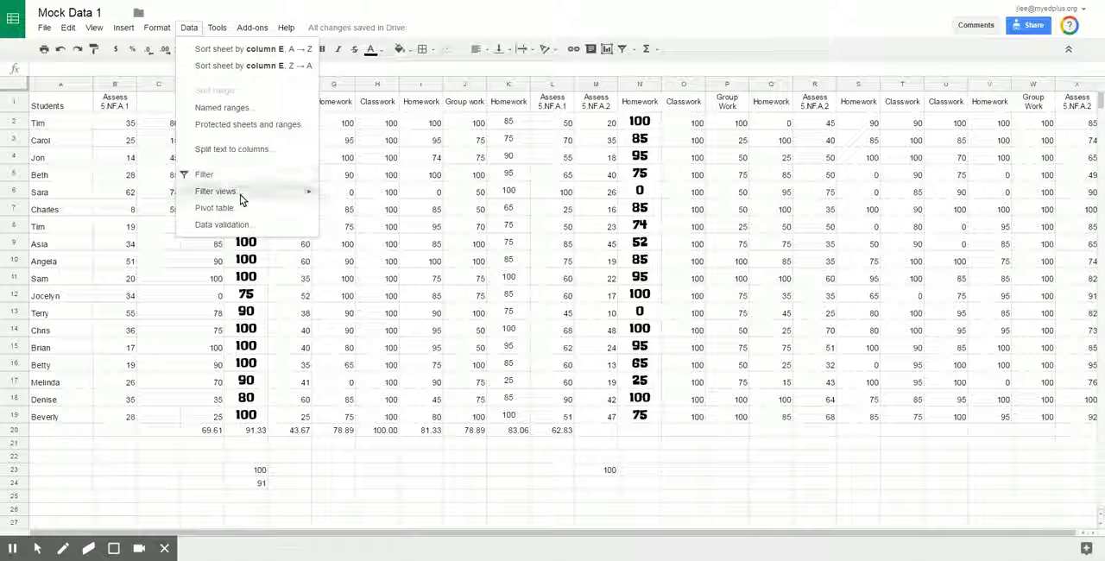
mouse_move(240, 195)
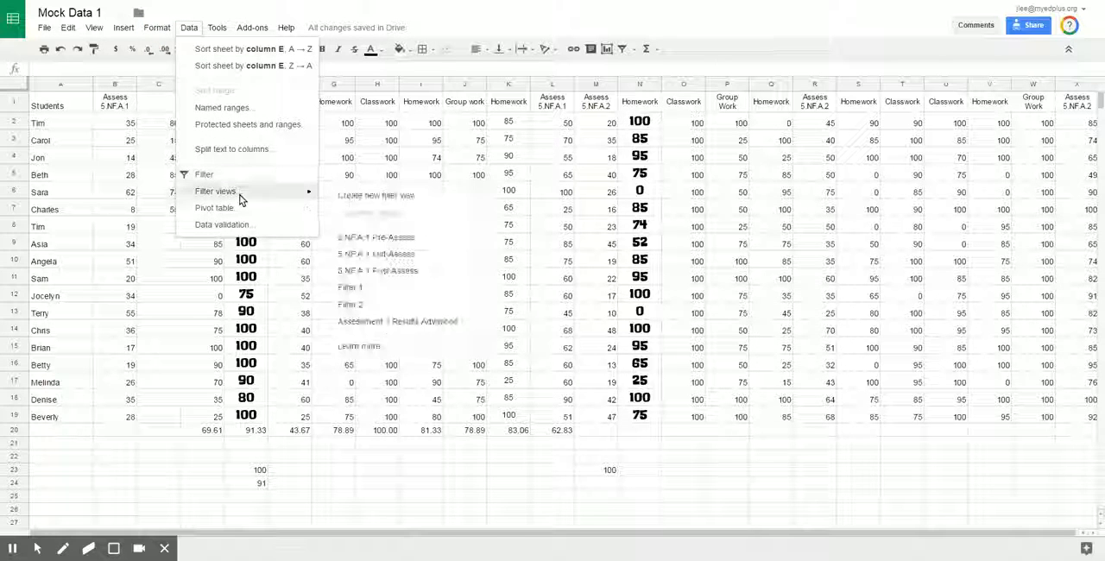
Display the saved 5.NF.A.1 Pre-Assess filter view and select the listed student names in column A
left_click(638, 49)
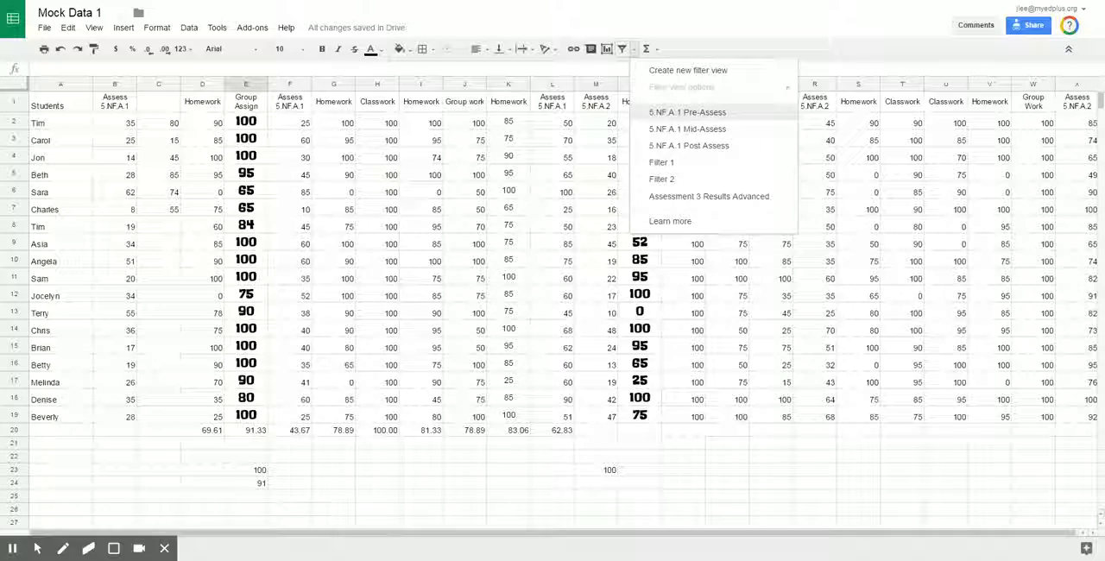
left_click(700, 117)
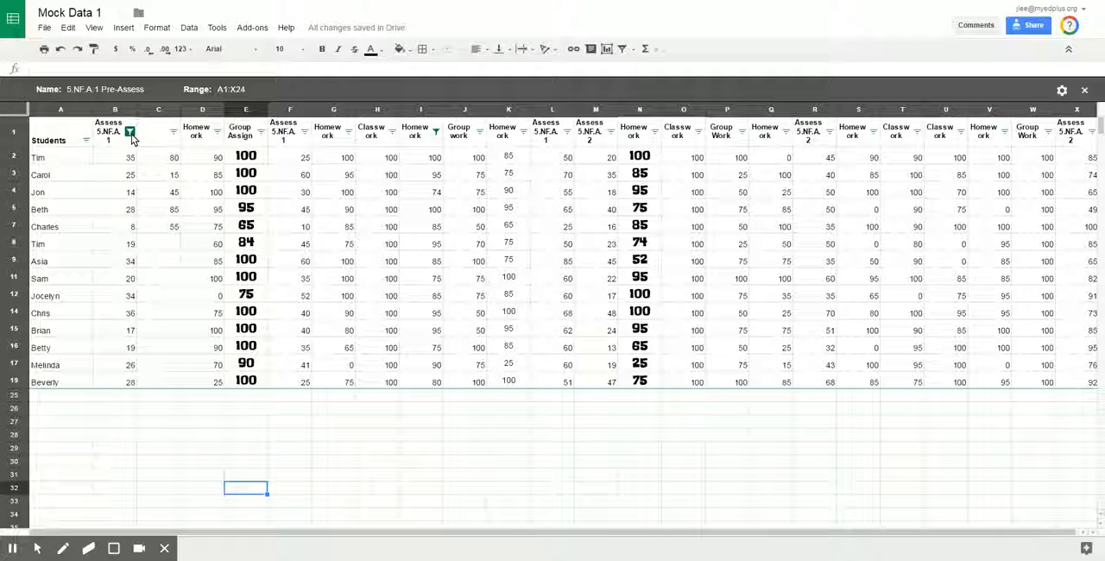
left_click_drag(38, 158, 82, 380)
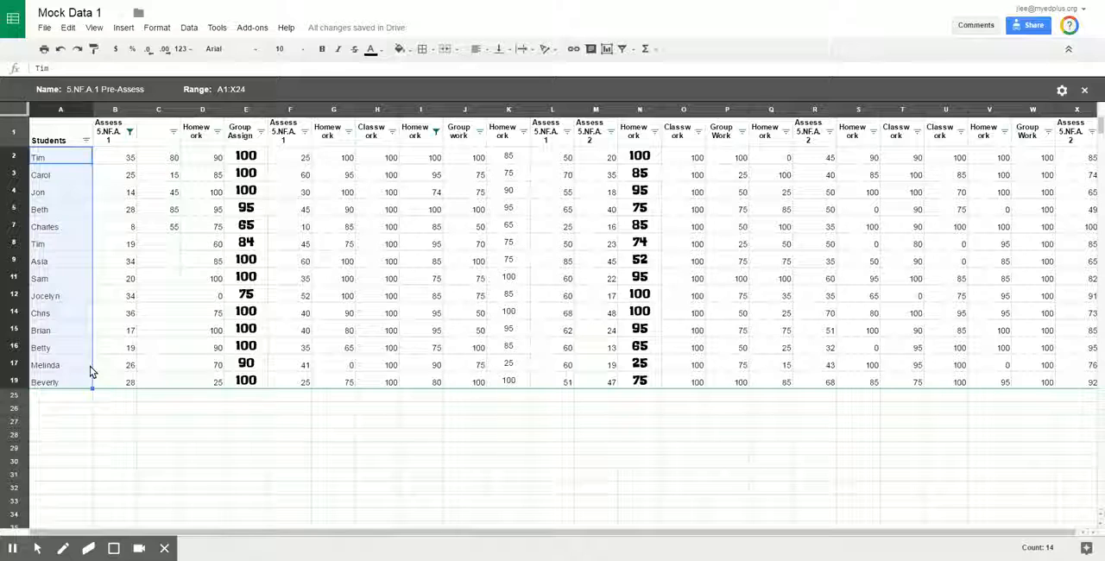
View the saved 5.NF.A.1 Mid-Assess and 5.NF.A.1 Post Assess filter views in turn, ending with the filter view closed
left_click(634, 50)
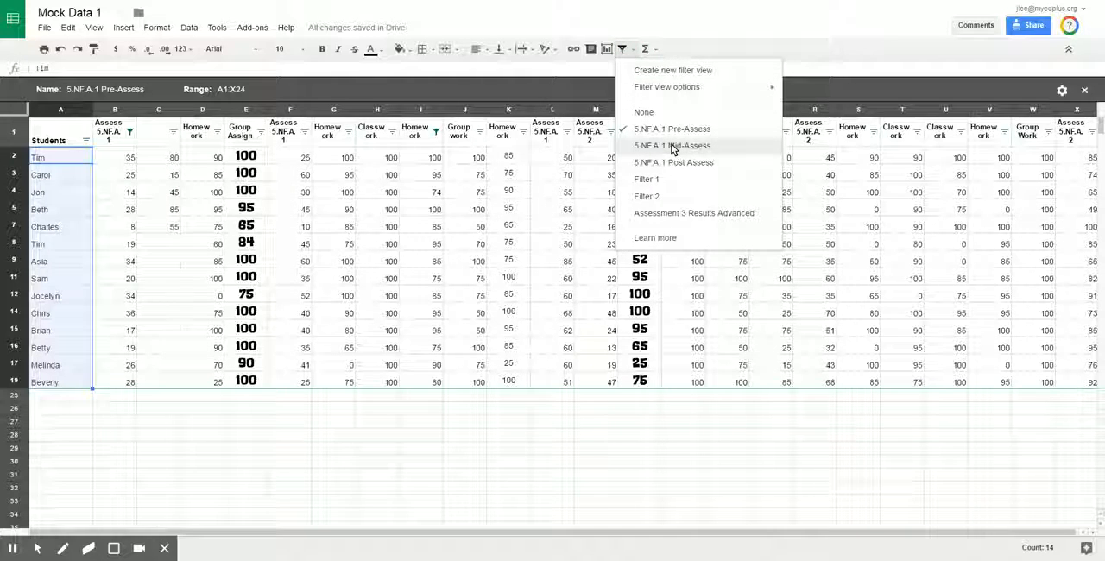
left_click(672, 147)
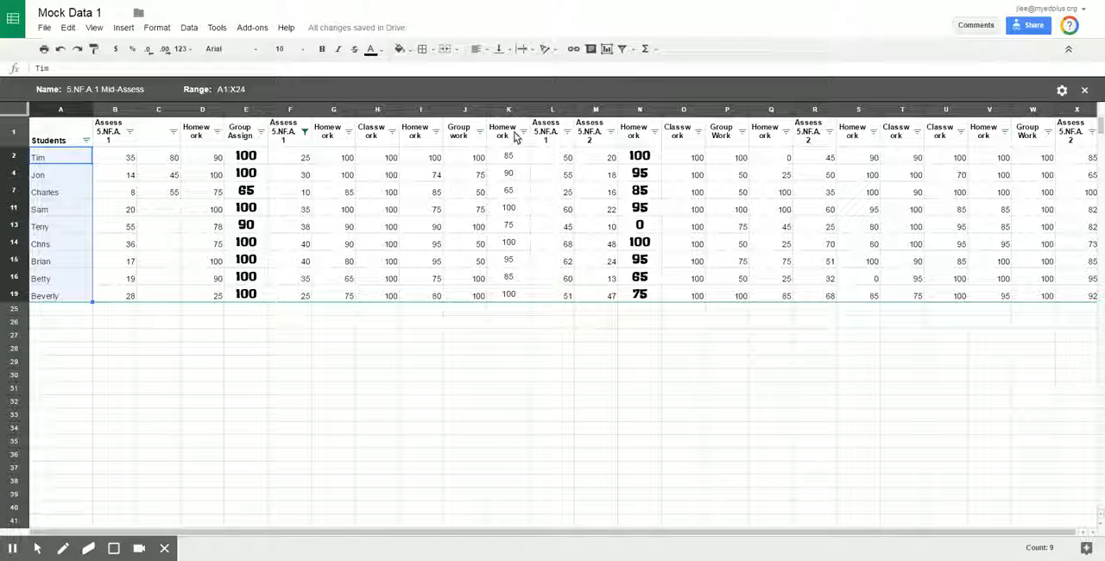
left_click(633, 50)
left_click(661, 164)
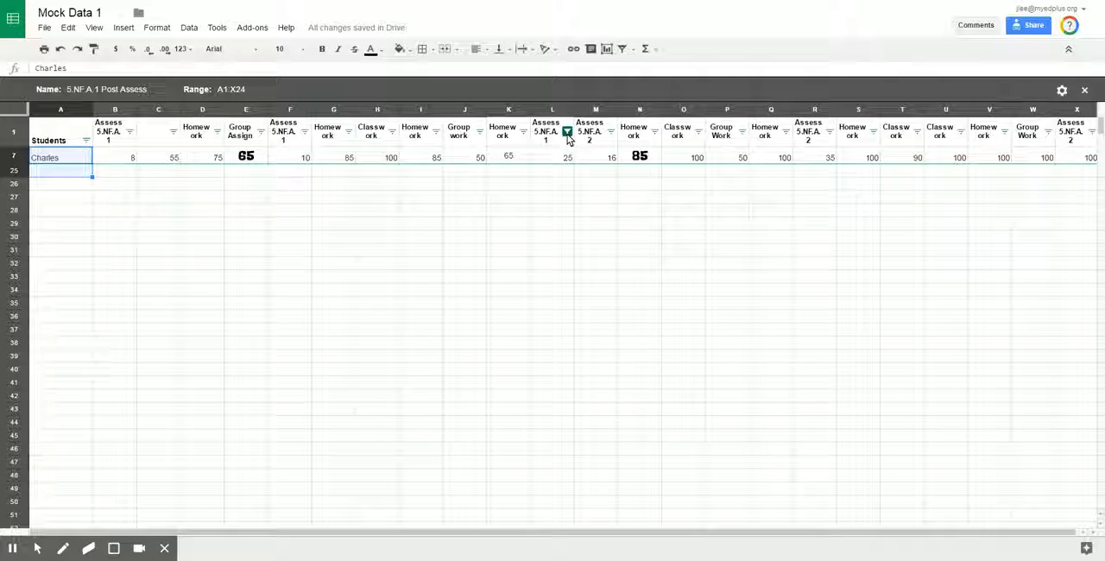
left_click(44, 158)
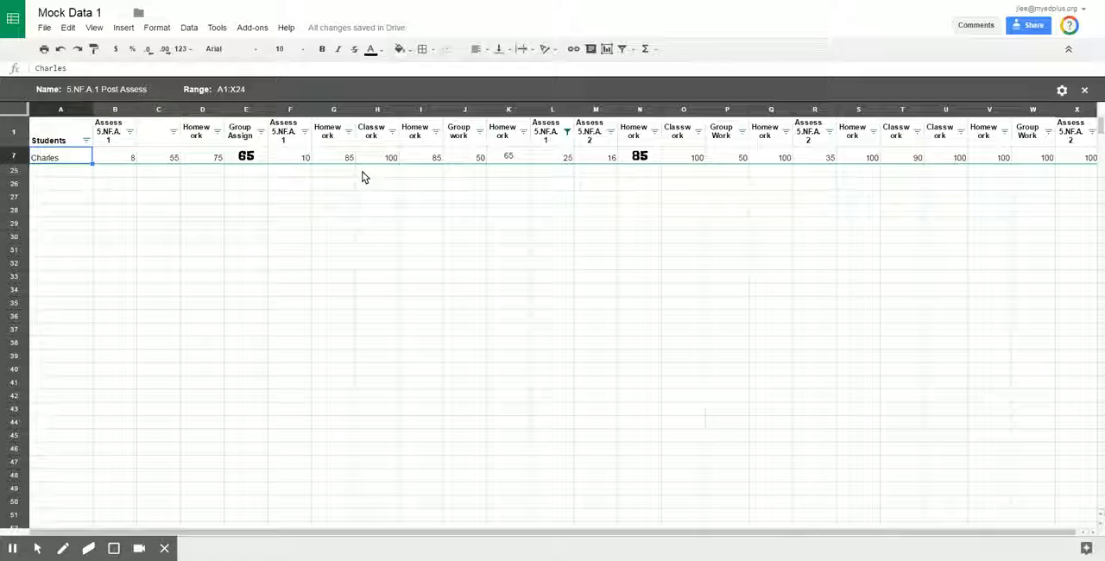
left_click(1085, 92)
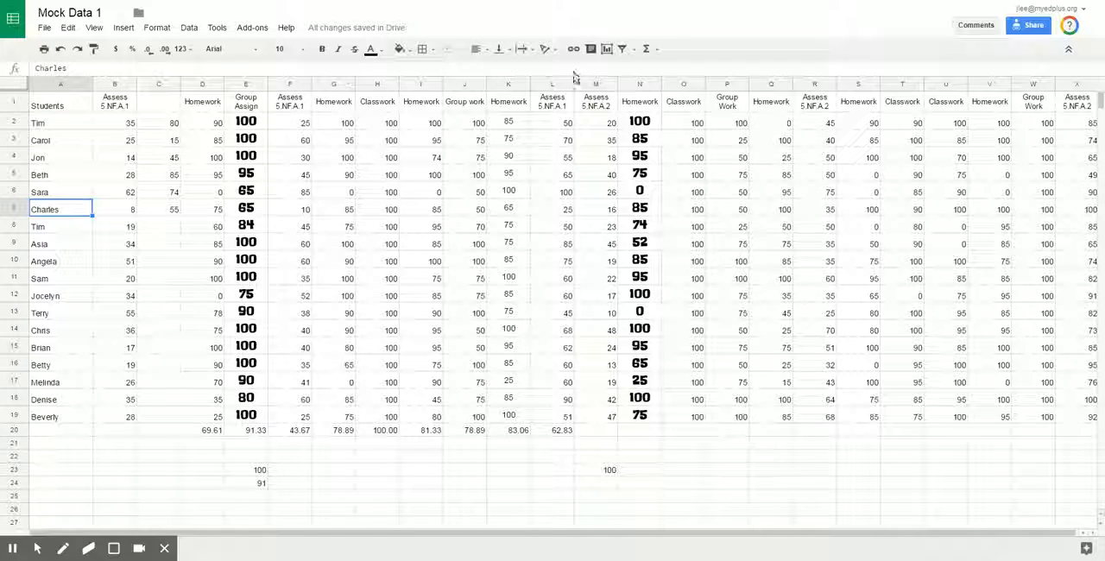
Create a new filter view and name it "Pre-Assess 5.NF.A.2"
left_click(634, 48)
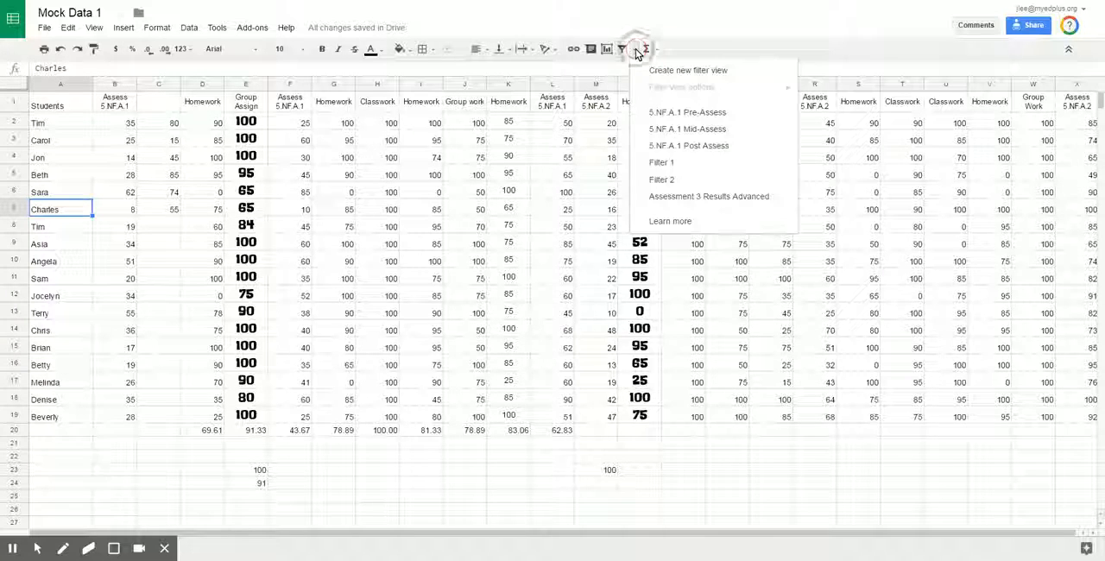
left_click(686, 72)
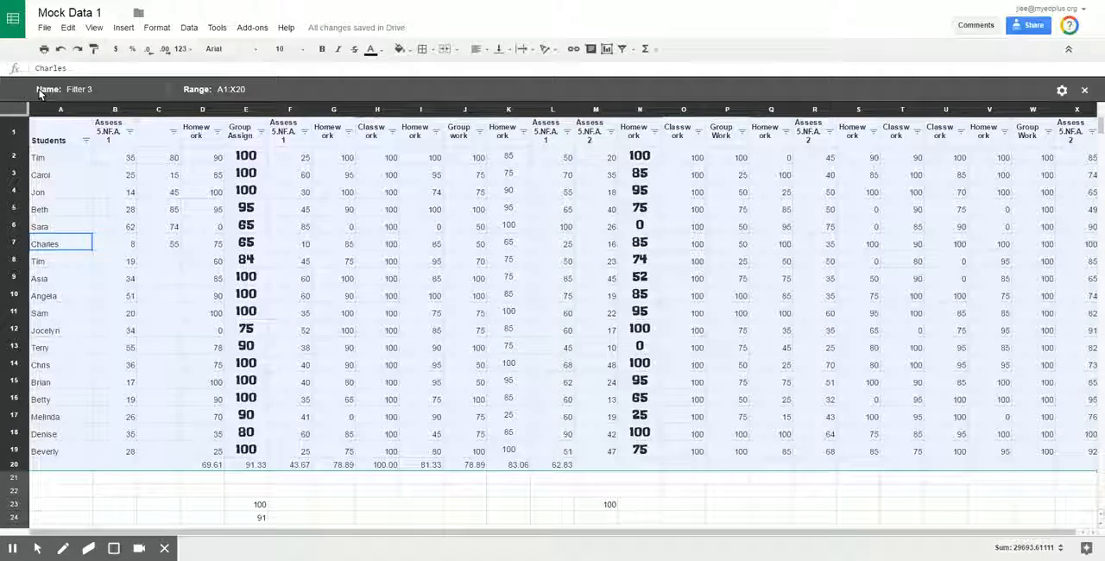
left_click(87, 89)
left_click_drag(102, 89, 59, 93)
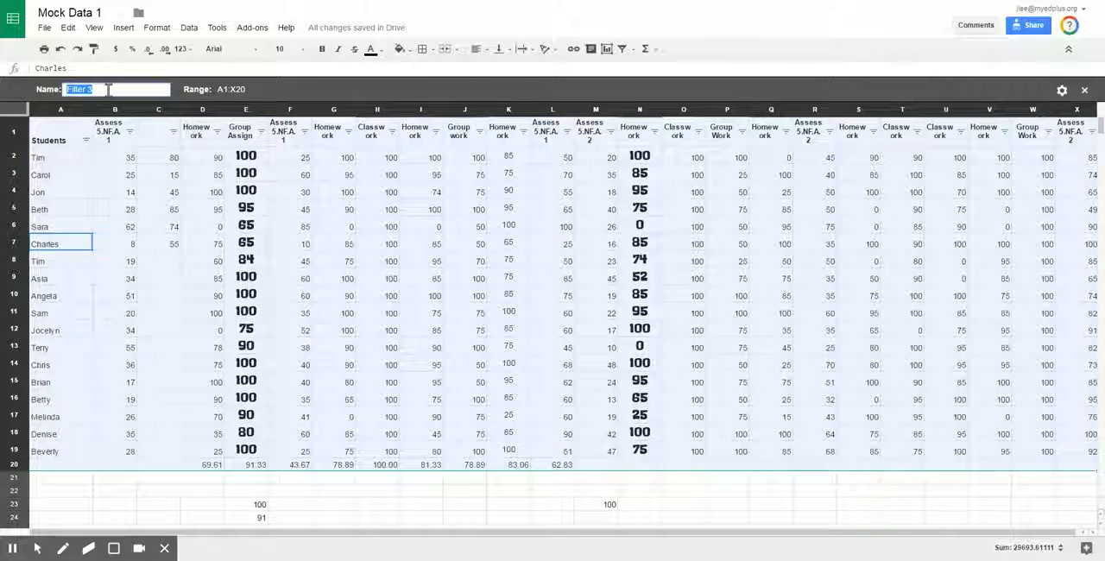
type("Pre")
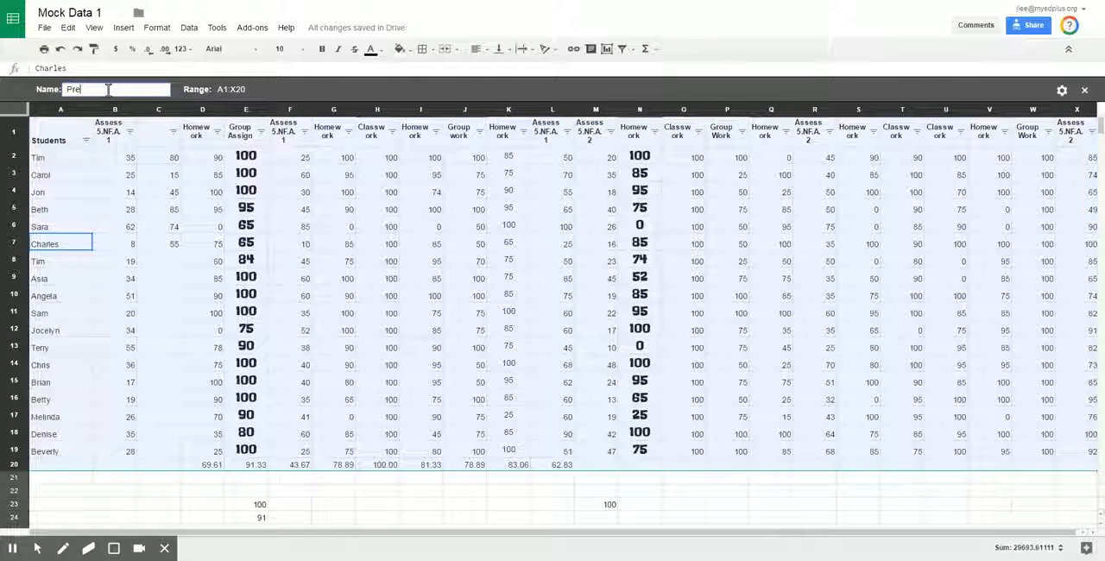
type("-Assess ")
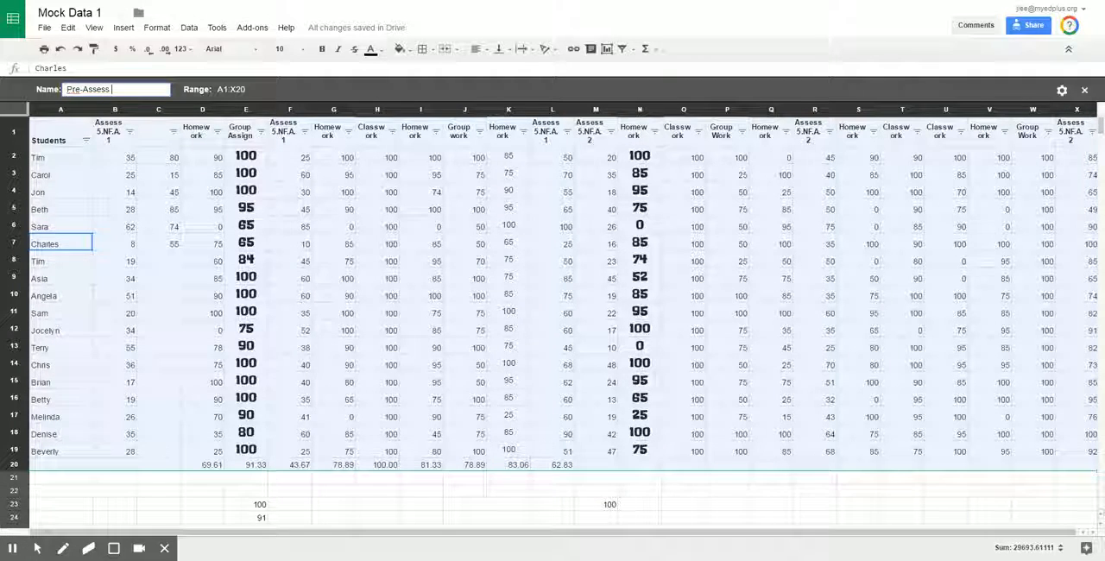
type("5.")
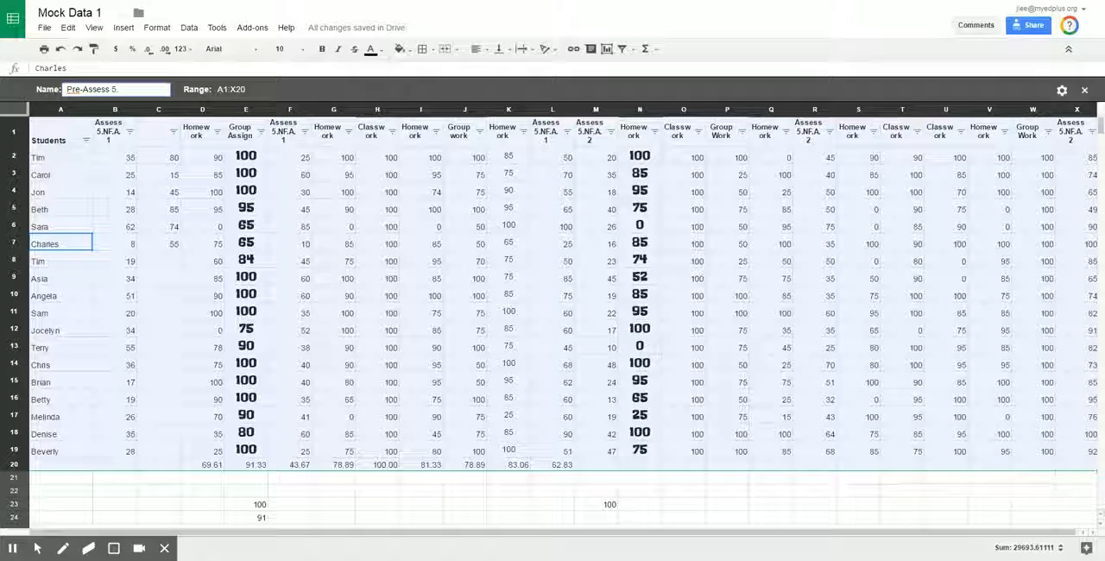
type("NF")
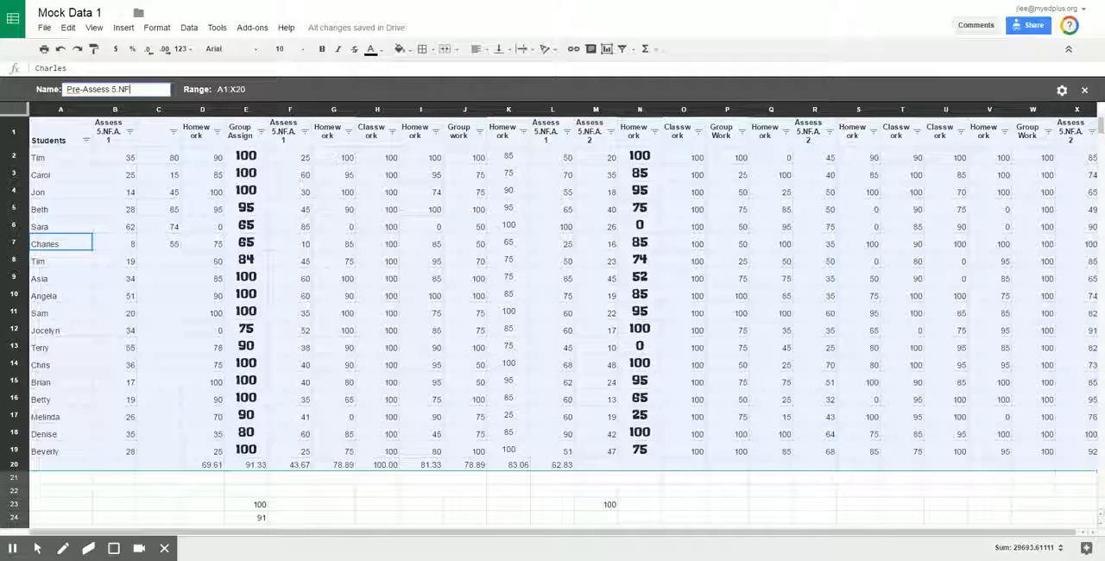
type(".A 2")
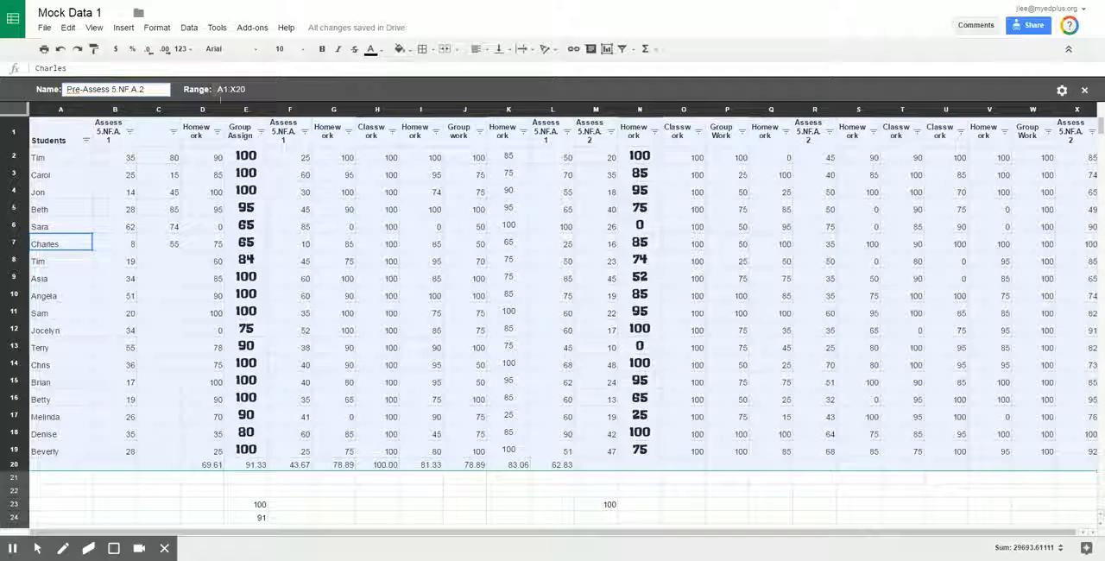
Set the new filter view's range to M1:M19
left_click(256, 90)
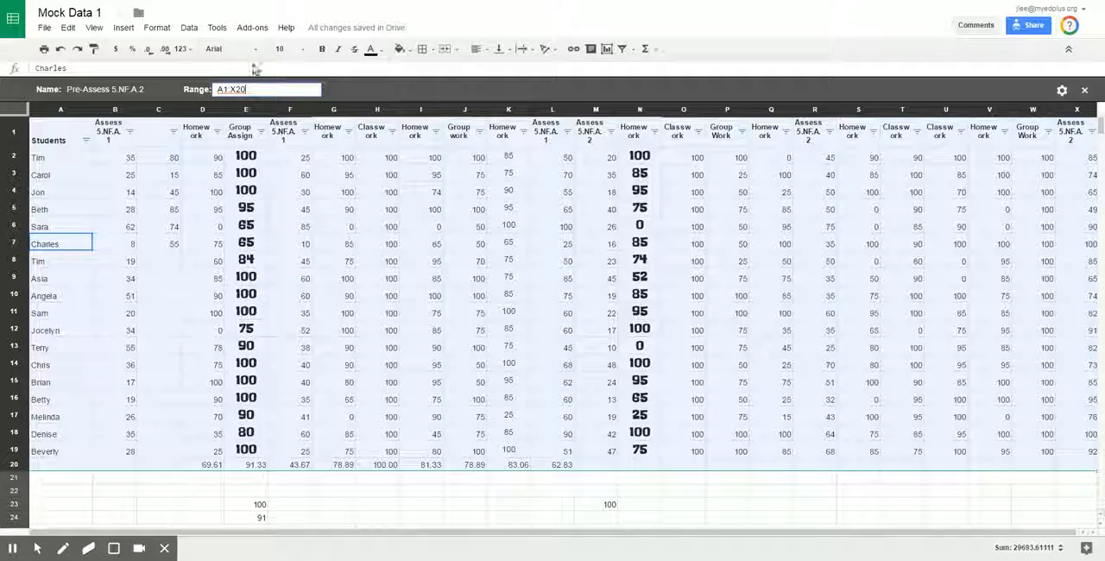
left_click_drag(261, 90, 196, 97)
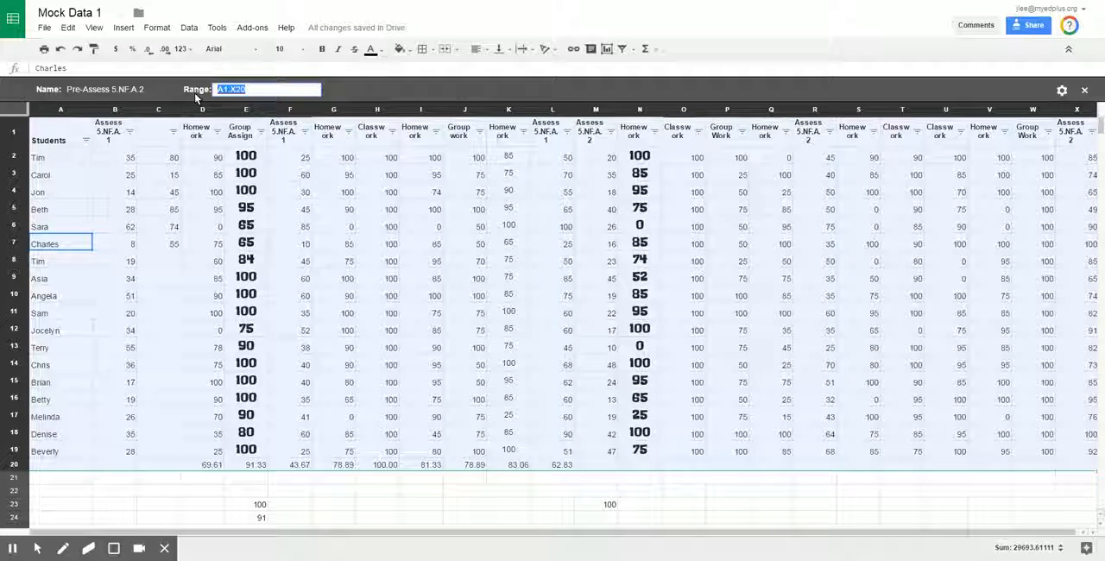
type("M1:M")
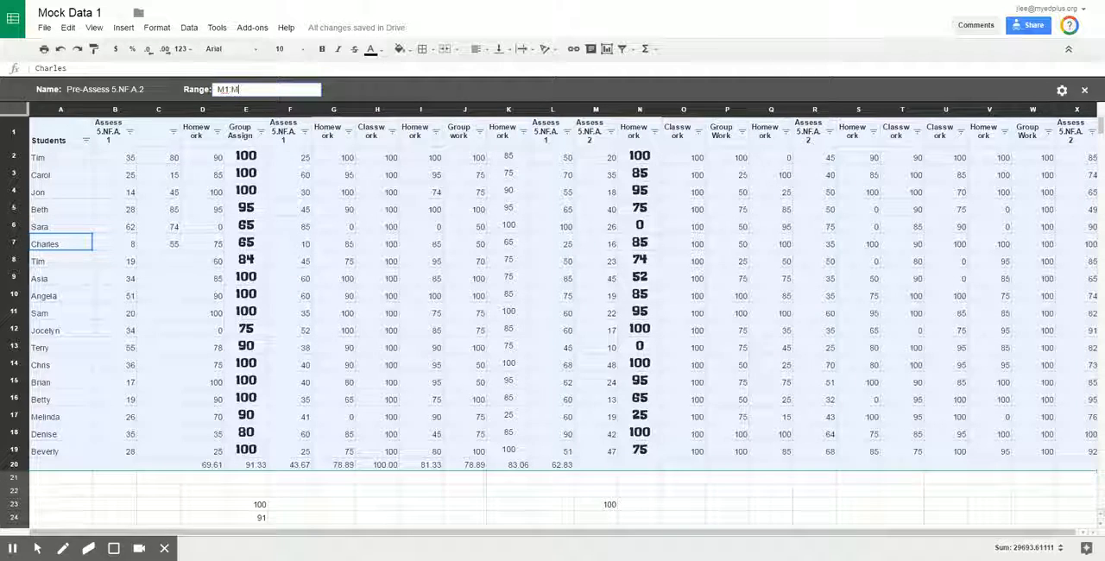
type("19")
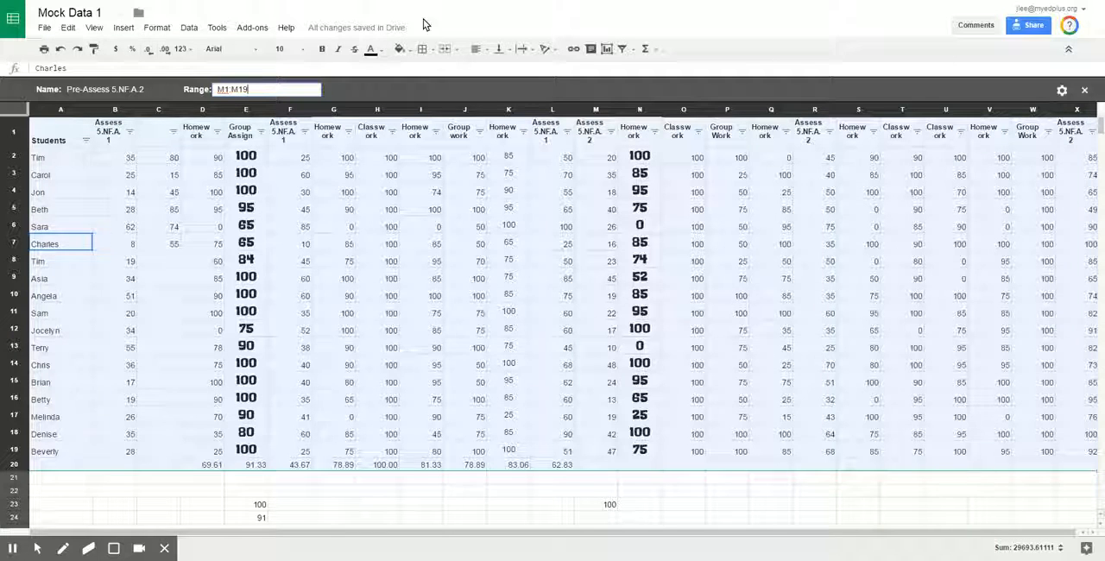
key("Return")
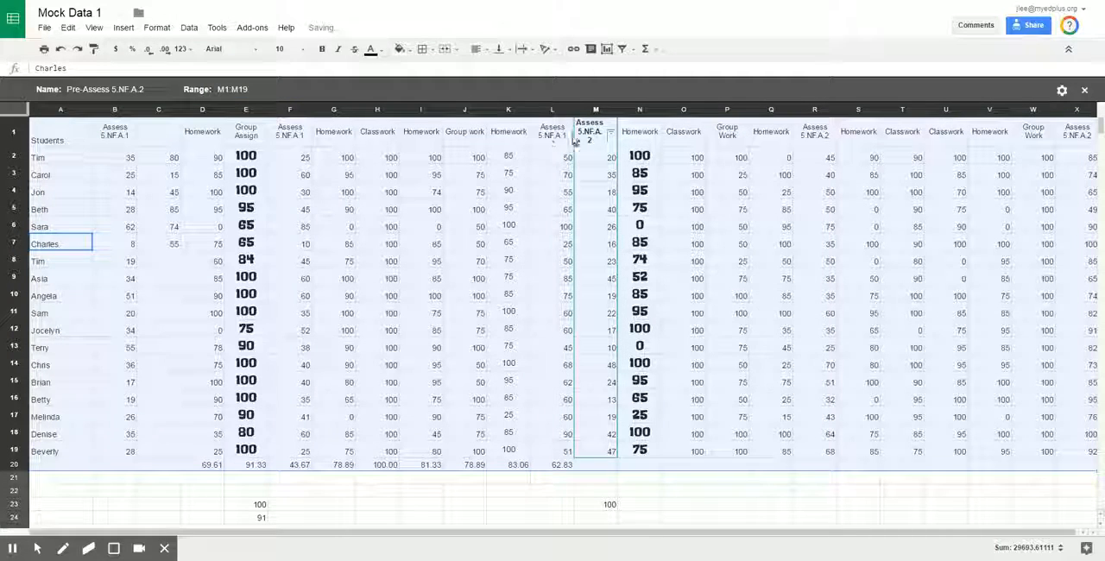
Filter the Assess 5.NF.A.2 column by the condition "Less than or equal to" 40 and select the filtered scores
left_click(610, 132)
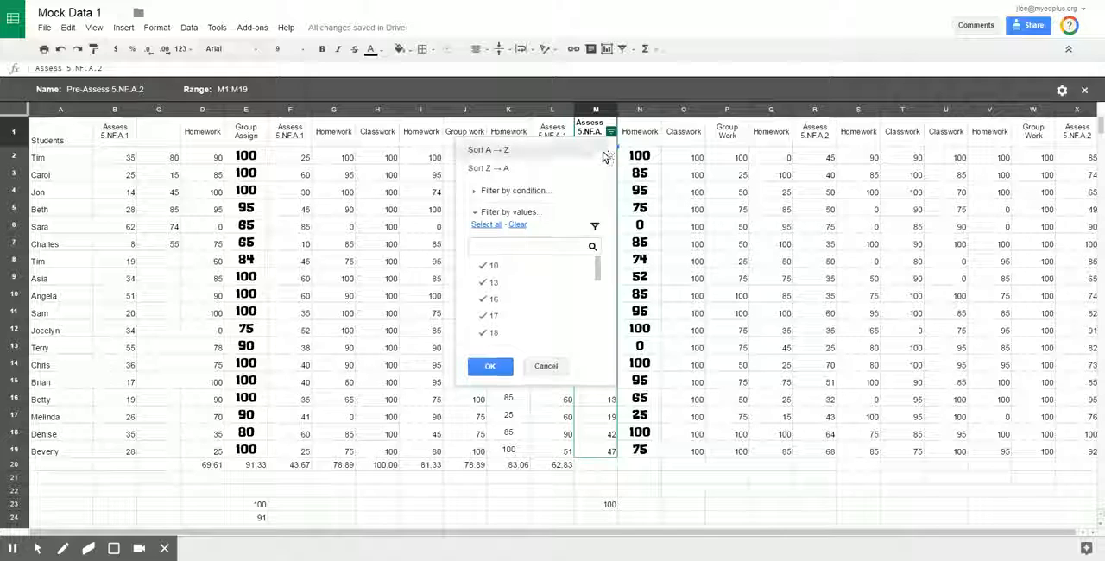
left_click(473, 192)
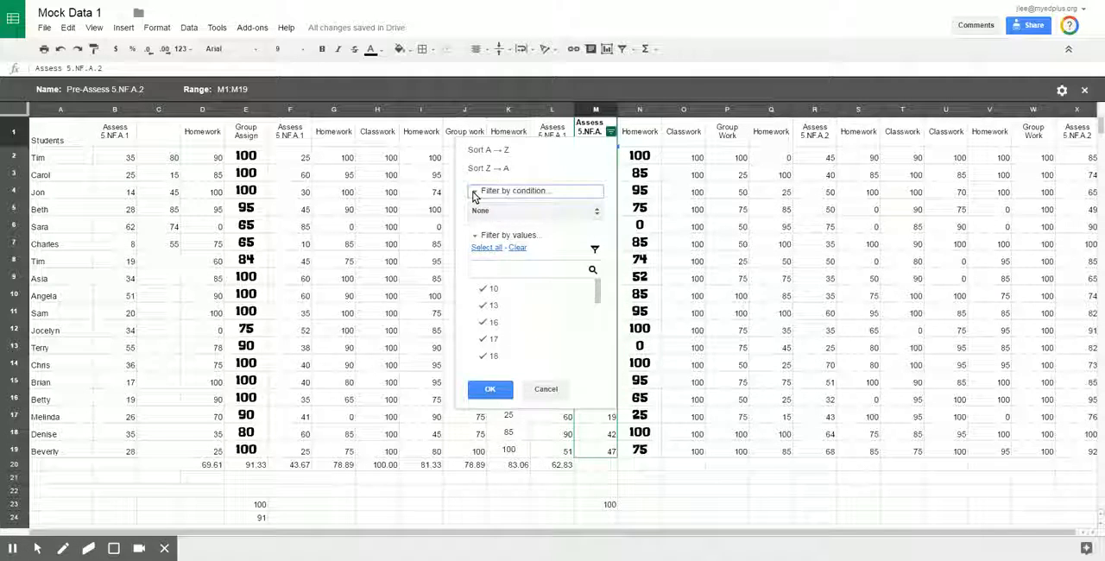
left_click(475, 210)
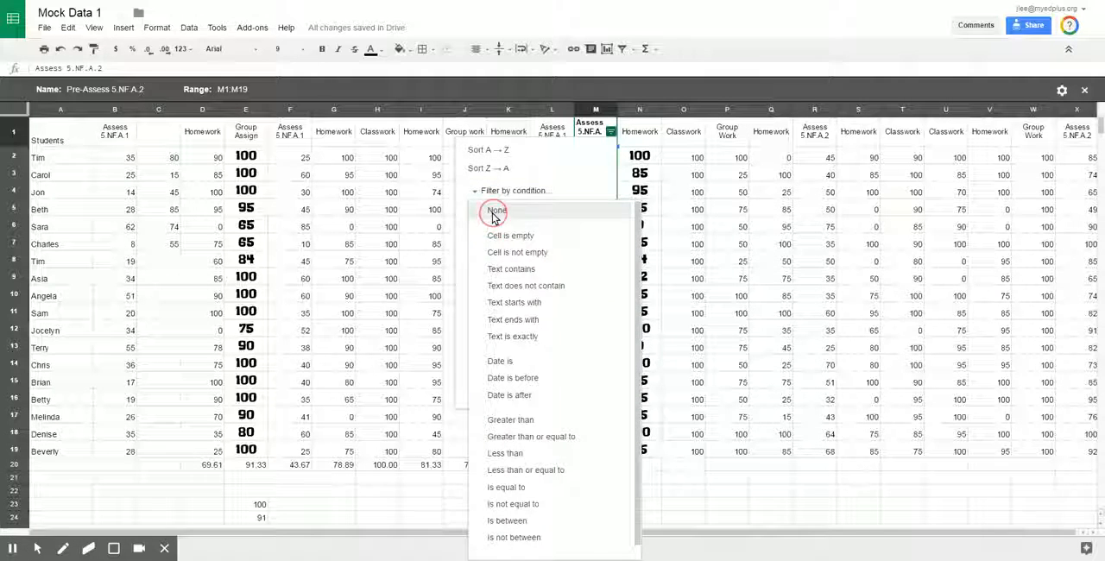
left_click(526, 471)
type("4")
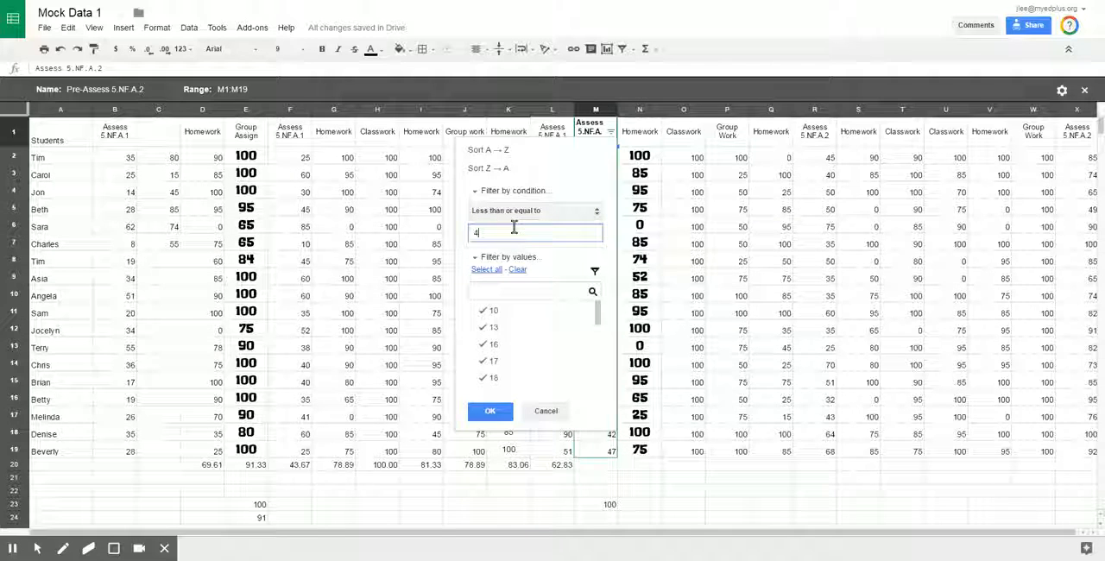
type("0")
left_click(490, 411)
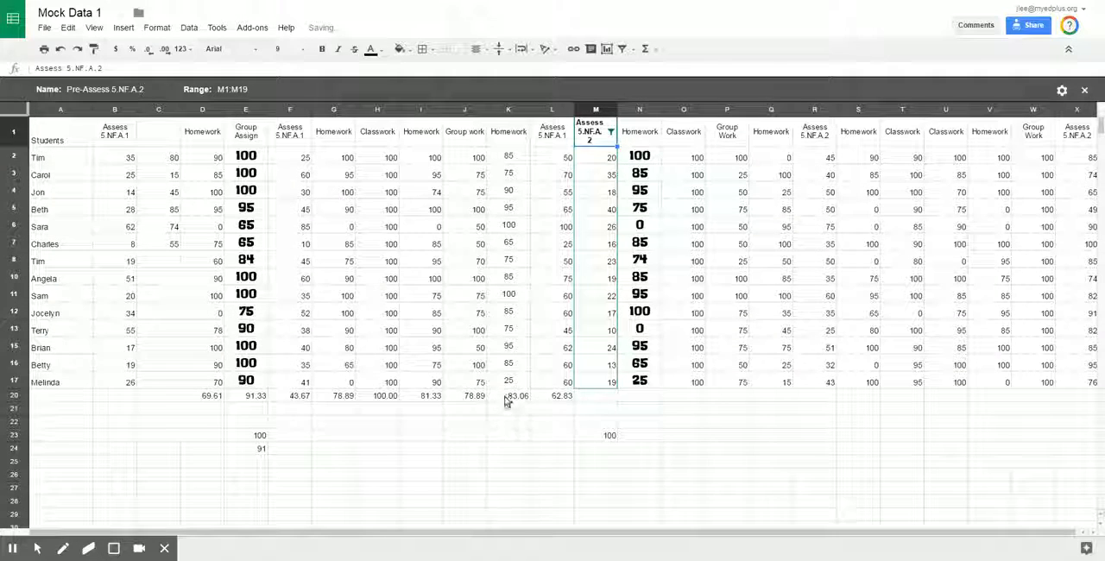
left_click(602, 161)
left_click_drag(602, 391, 601, 389)
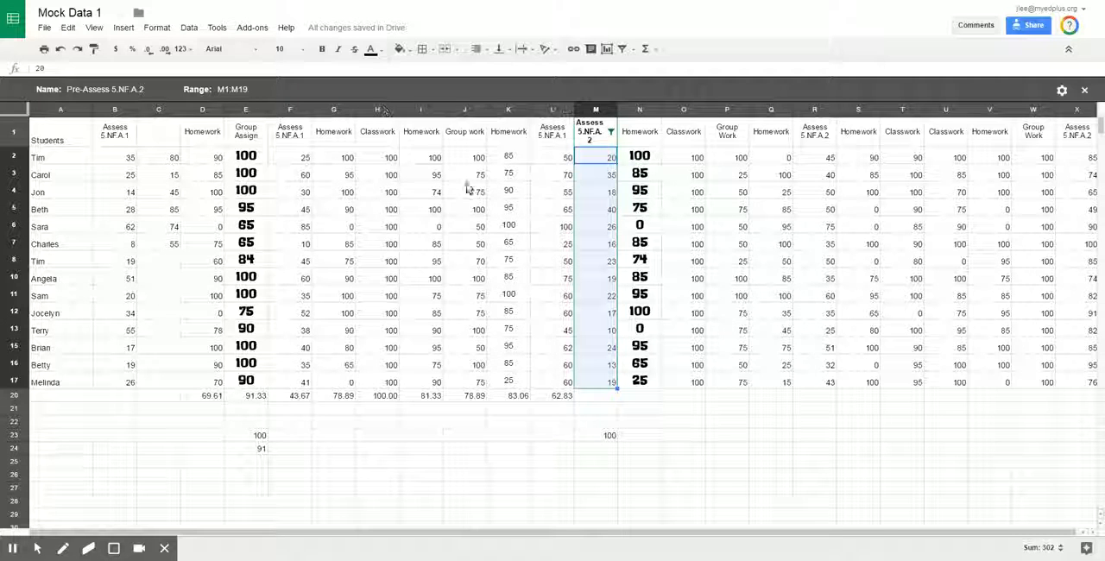
Duplicate the Pre-Assess 5.NF.A.2 filter view and open the copy's range for editing
left_click(1062, 91)
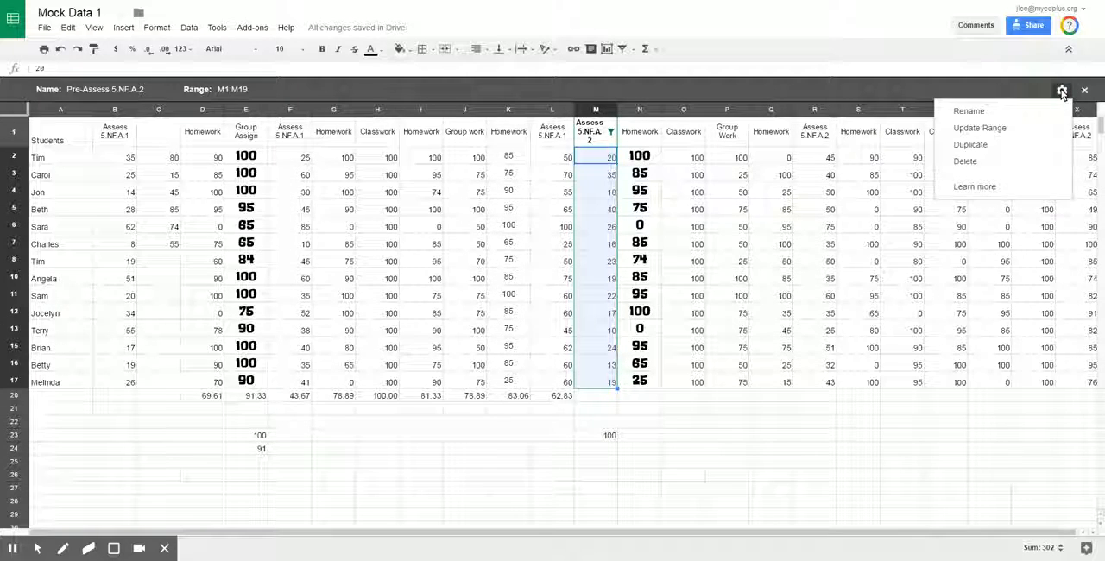
left_click(970, 145)
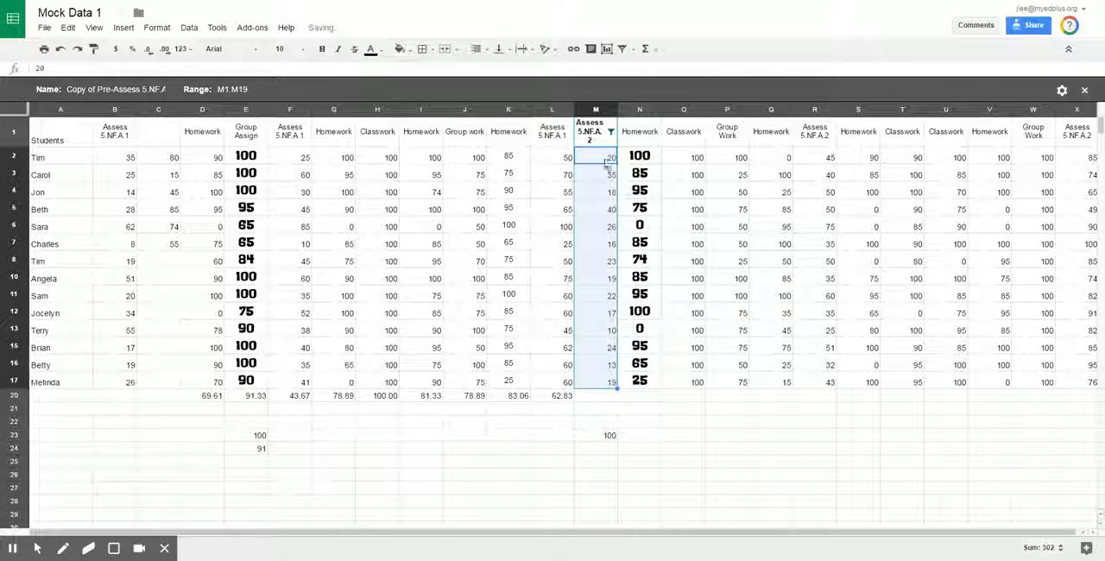
left_click(117, 88)
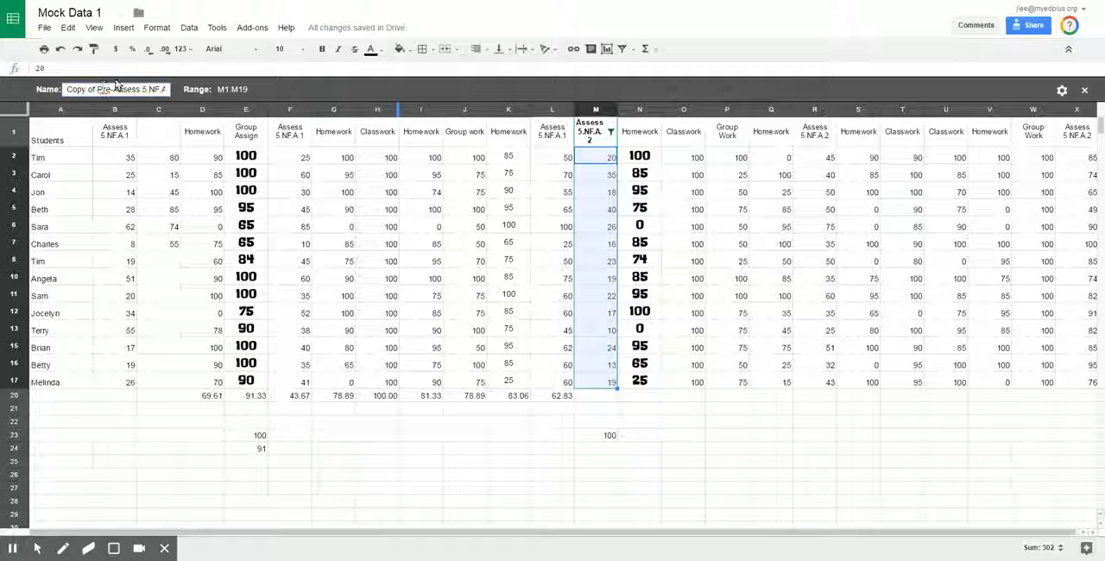
left_click(209, 90)
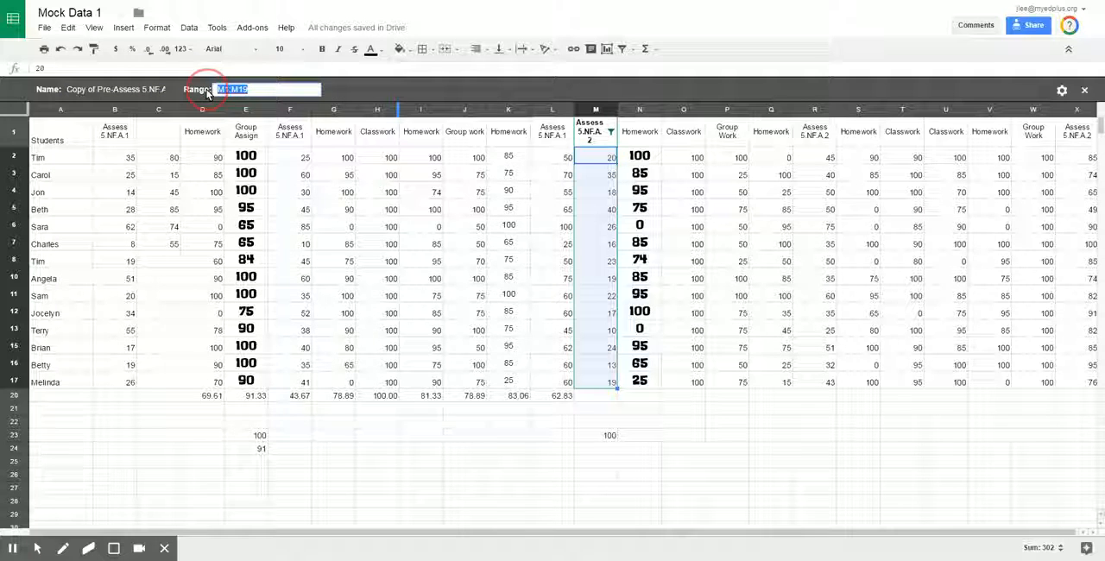